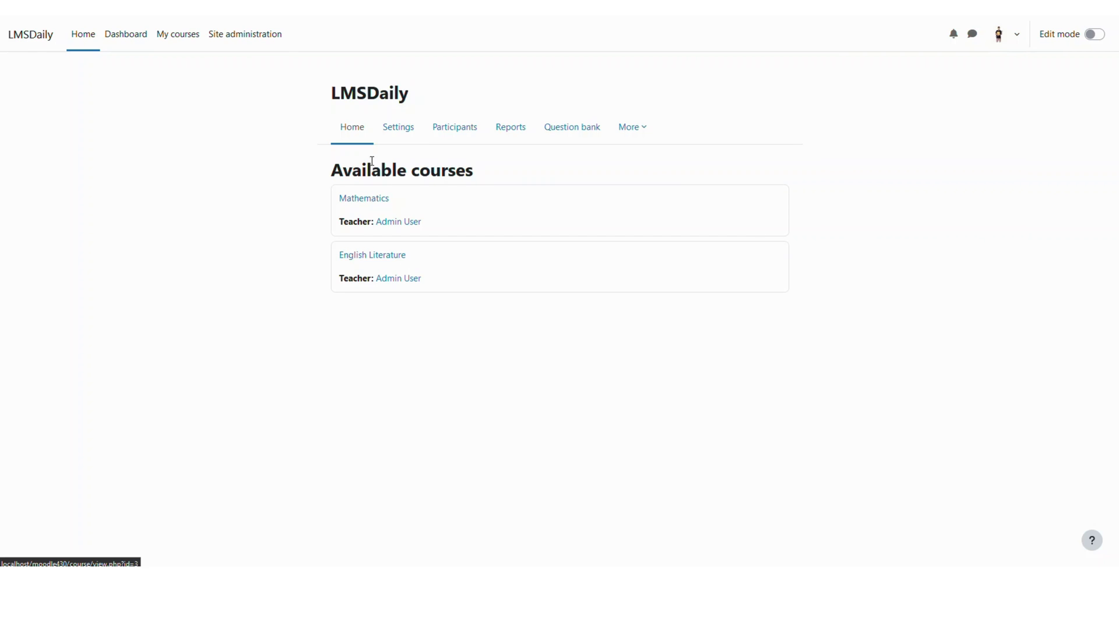
# Step: Go to Site administration's Courses section and open Manage courses and categories
pyautogui.click(246, 40)
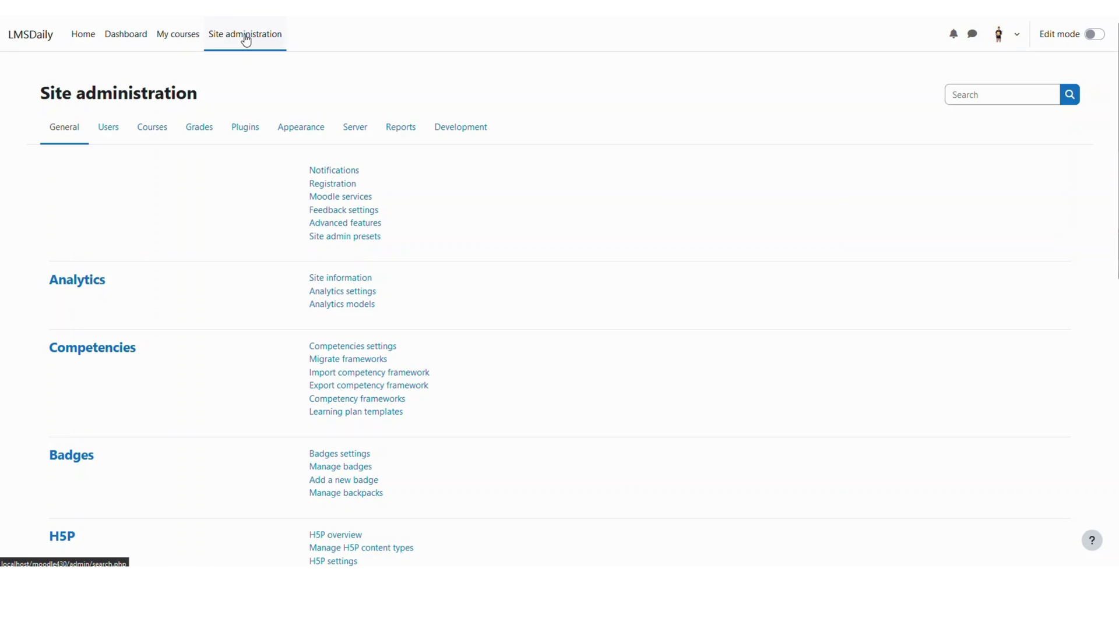
pyautogui.click(156, 127)
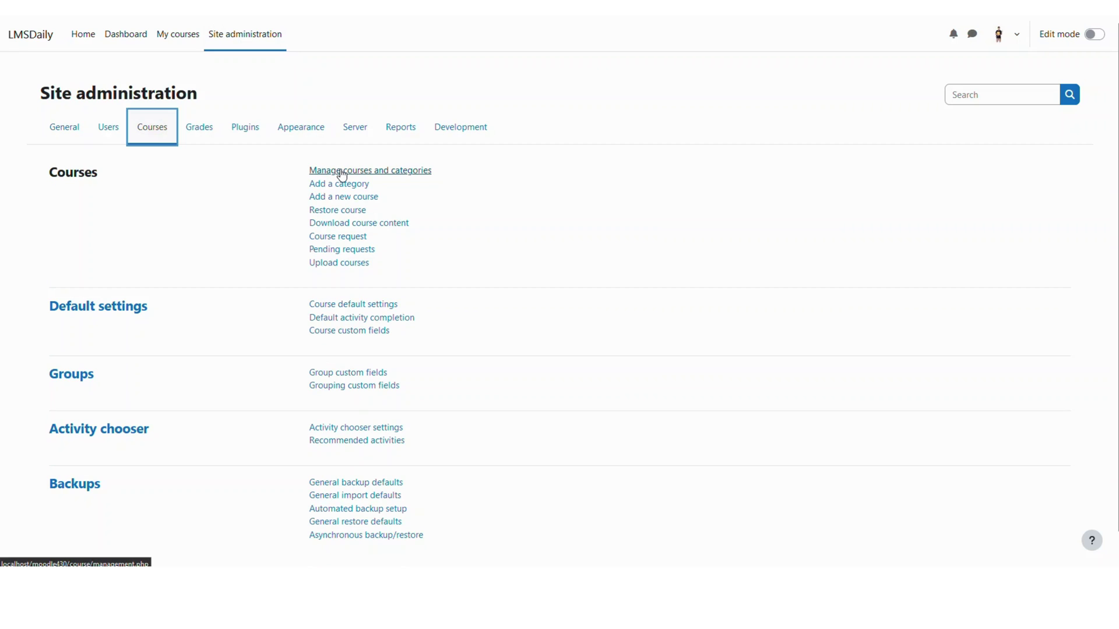
pyautogui.click(341, 173)
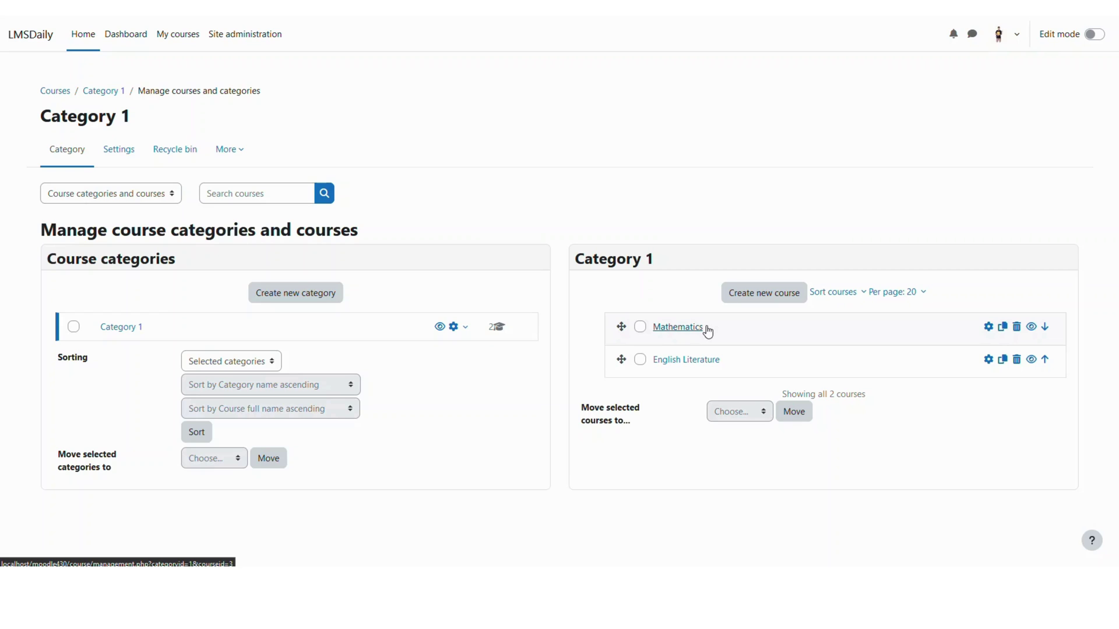
# Step: Copy the Mathematics course, filling both full name and short name with 'New Mathematics'
pyautogui.click(1003, 327)
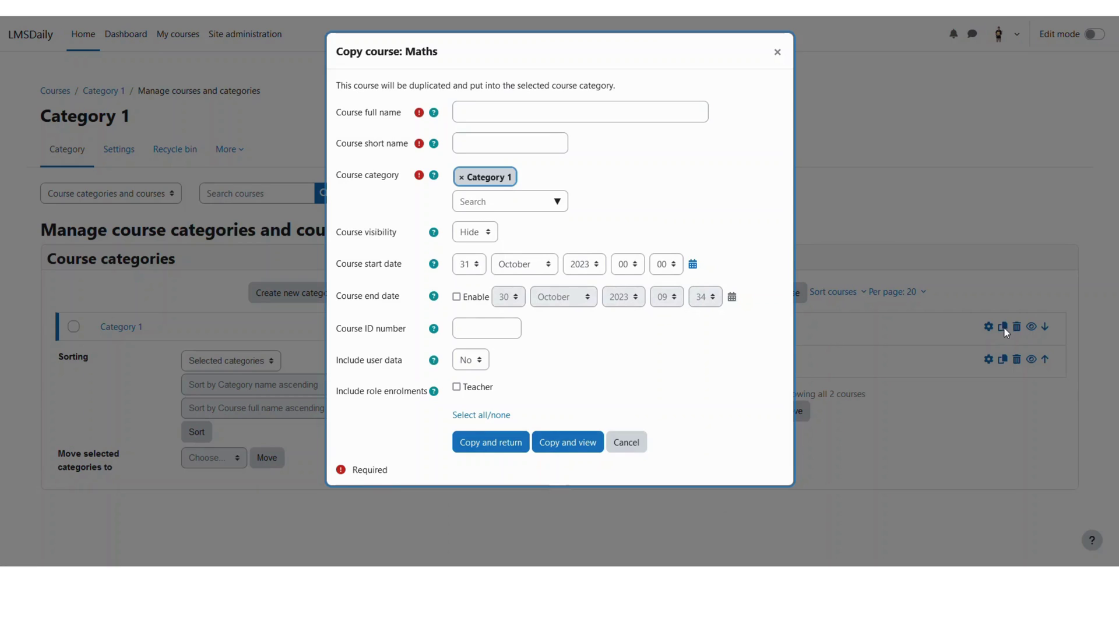
pyautogui.click(479, 115)
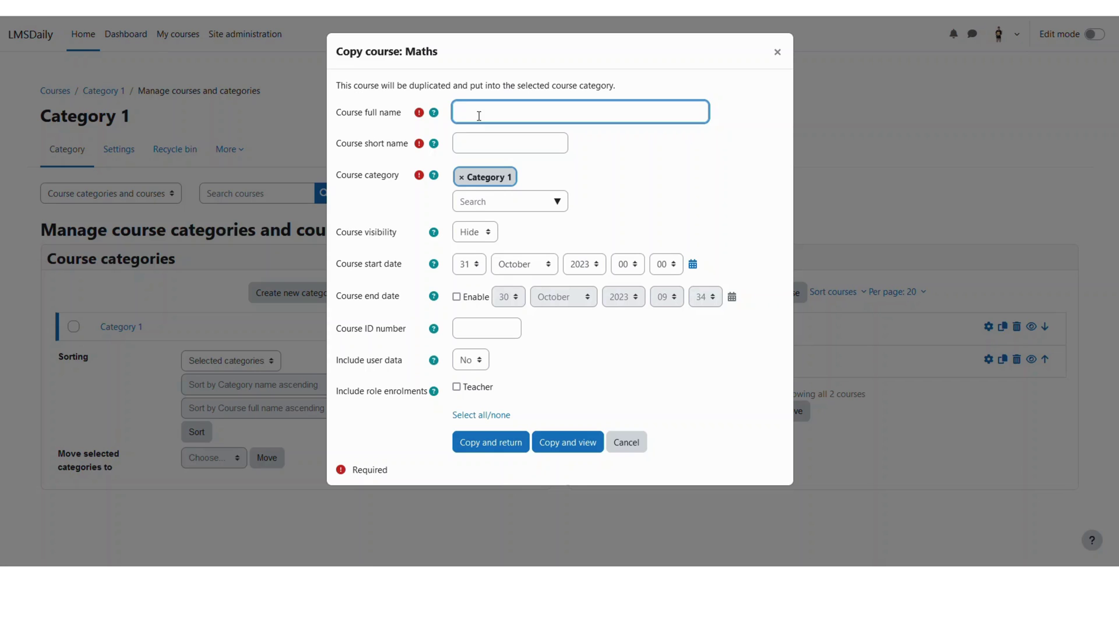
pyautogui.write('New Ma')
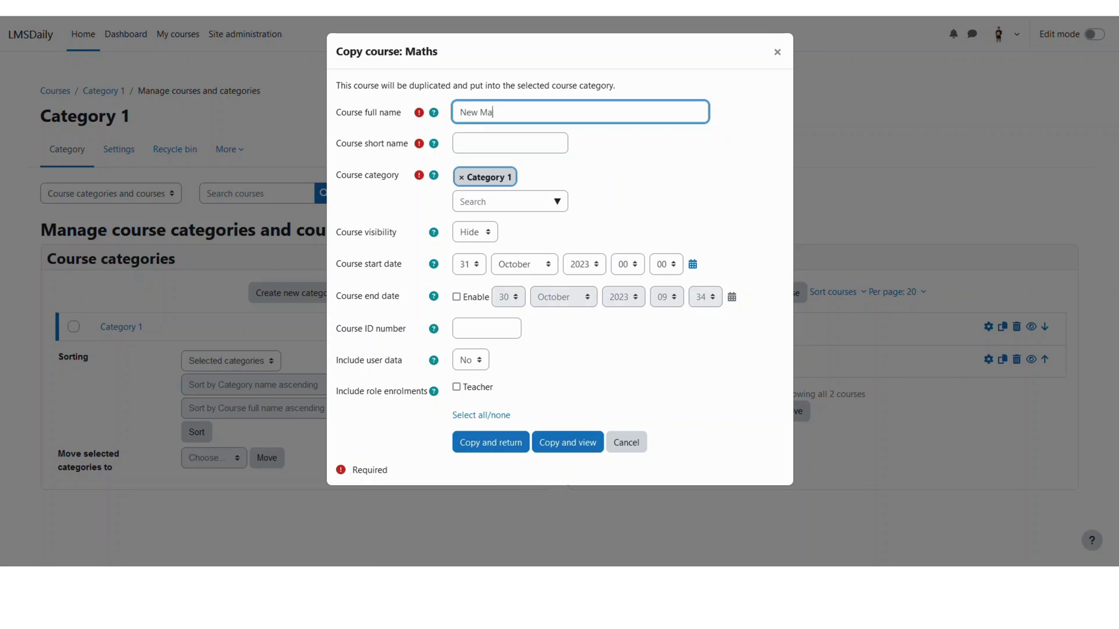
pyautogui.write('thematics')
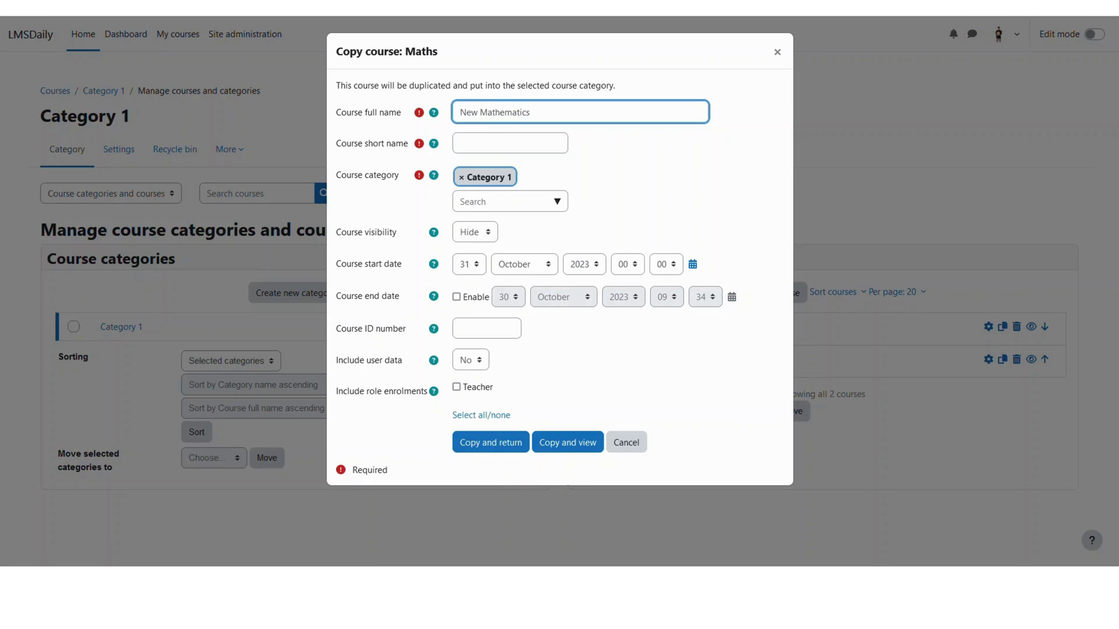
pyautogui.hotkey('ctrl', 'a')
pyautogui.hotkey('ctrl', 'c')
pyautogui.press('Tab')
pyautogui.press('Tab')
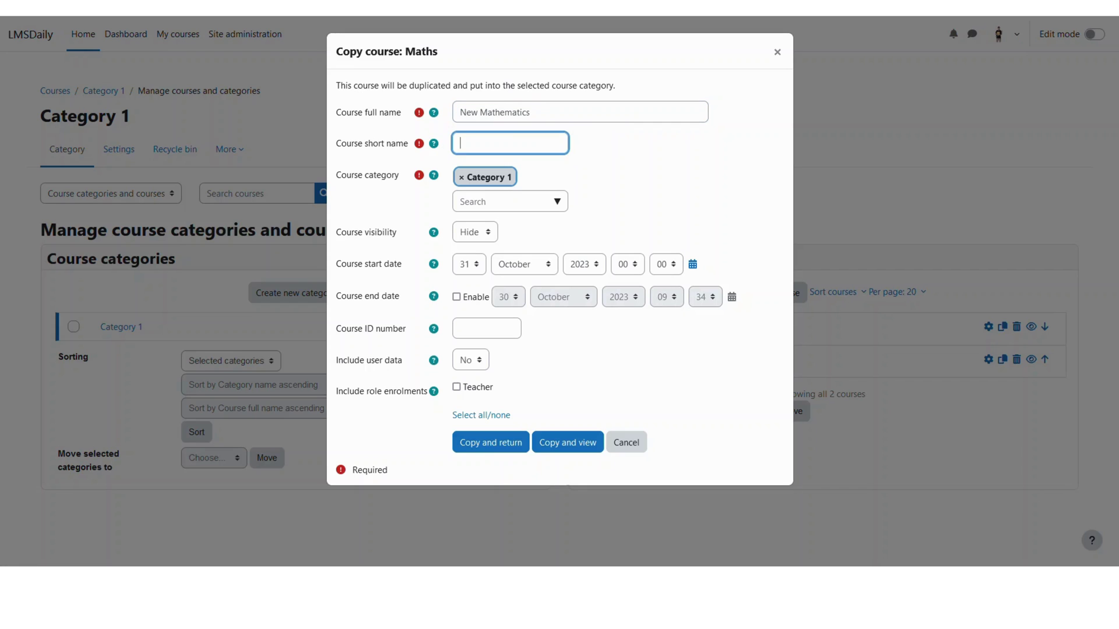
pyautogui.hotkey('ctrl', 'v')
pyautogui.click(352, 363)
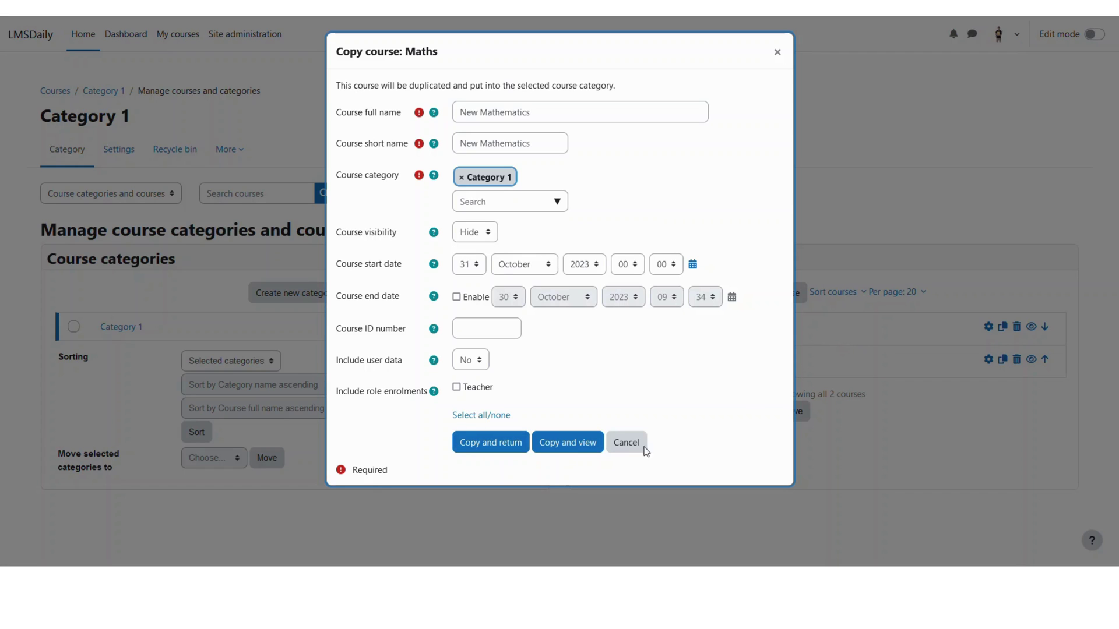
# Step: Submit the course copy with Copy and view to see its progress
pyautogui.click(568, 446)
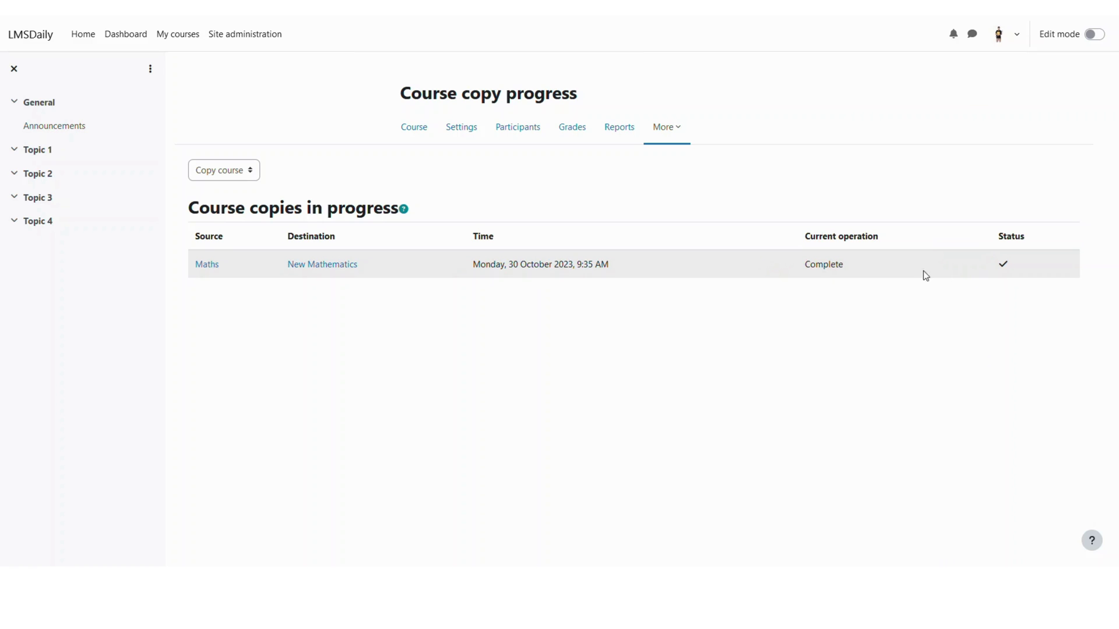
# Step: Open the New Mathematics course from the copy progress Destination link
pyautogui.click(308, 265)
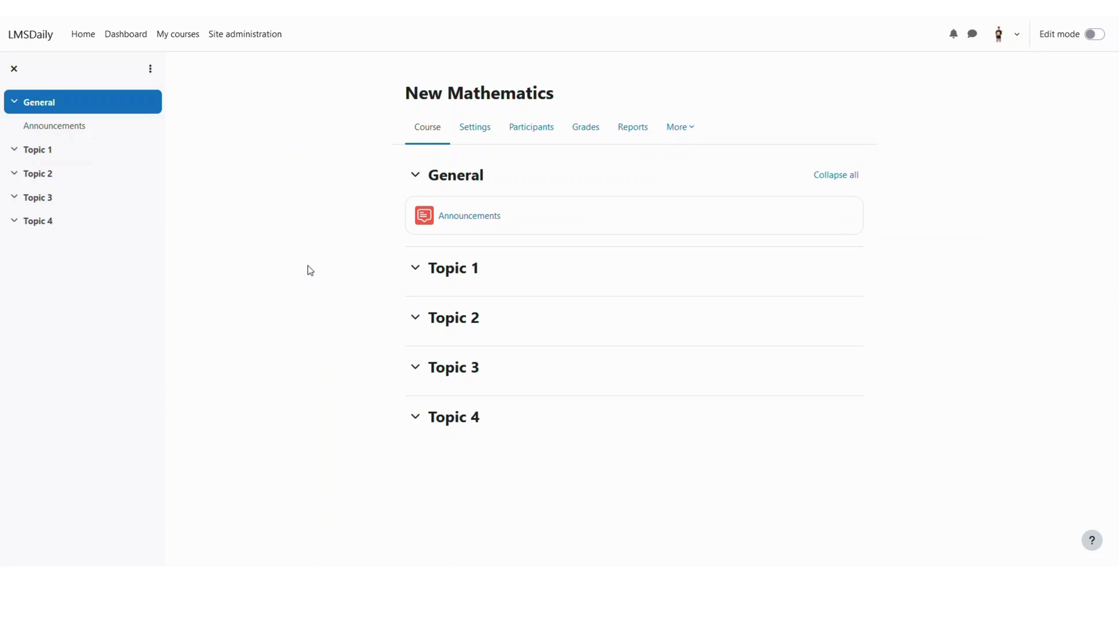